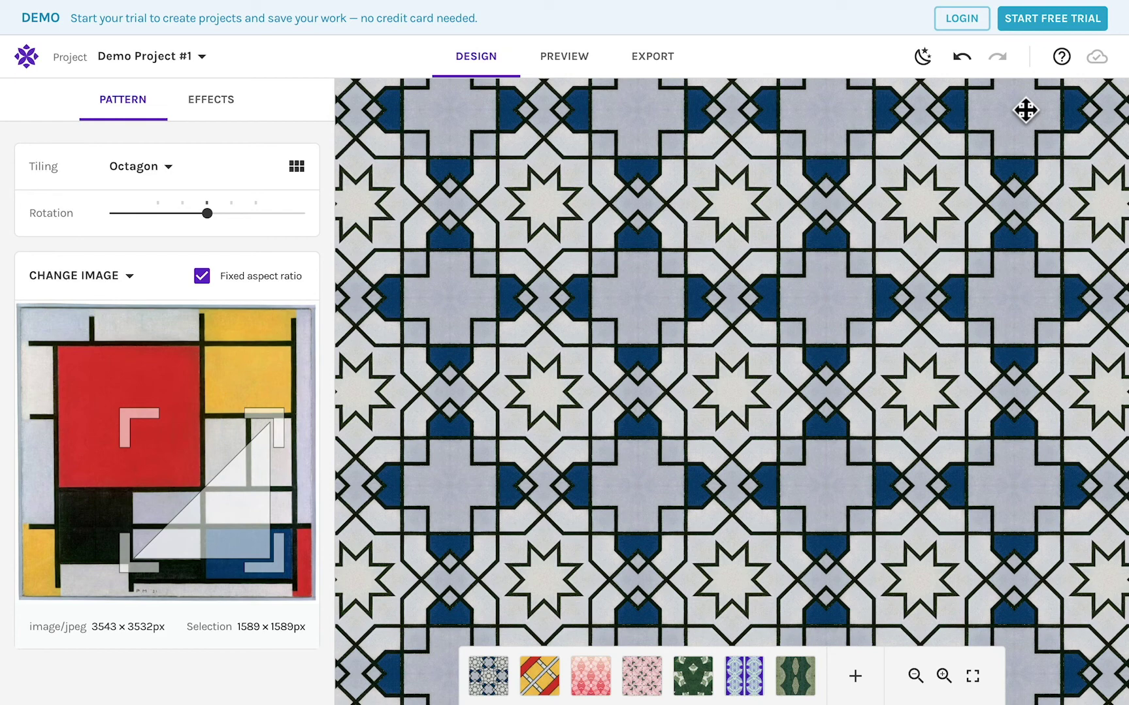
Step: Start the free trial and sign in to reach the project chooser
click(1040, 27)
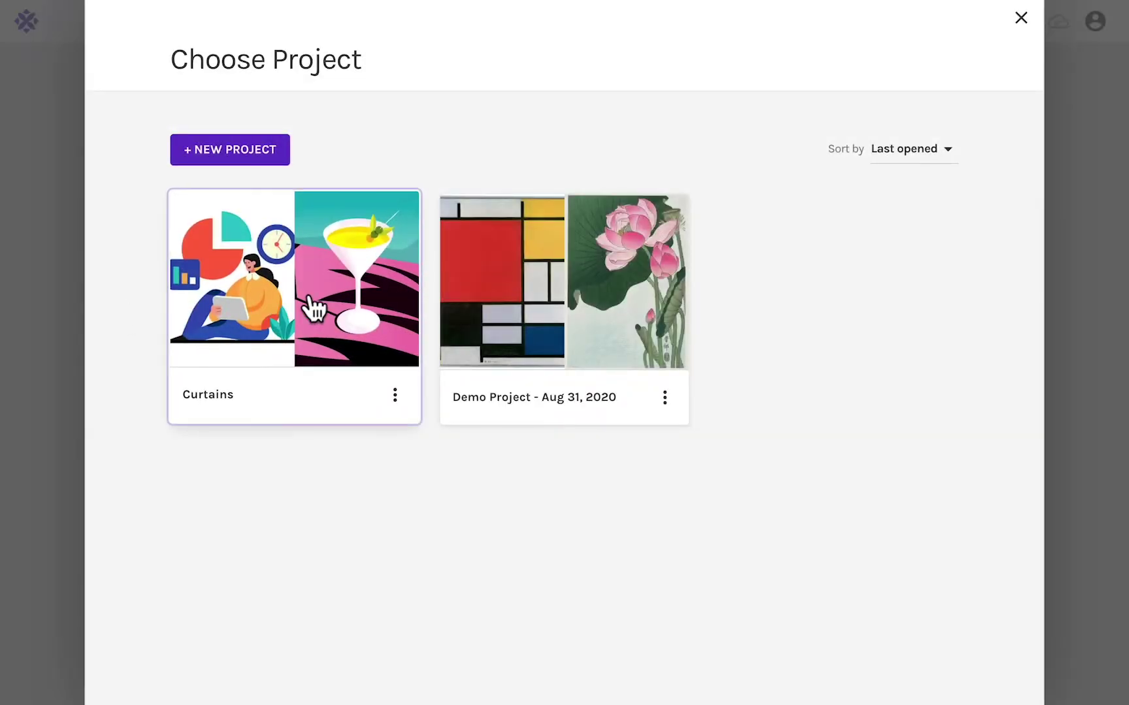
Step: Create a new titled project, which opens its image library chooser
click(217, 159)
text(Autumn collection)
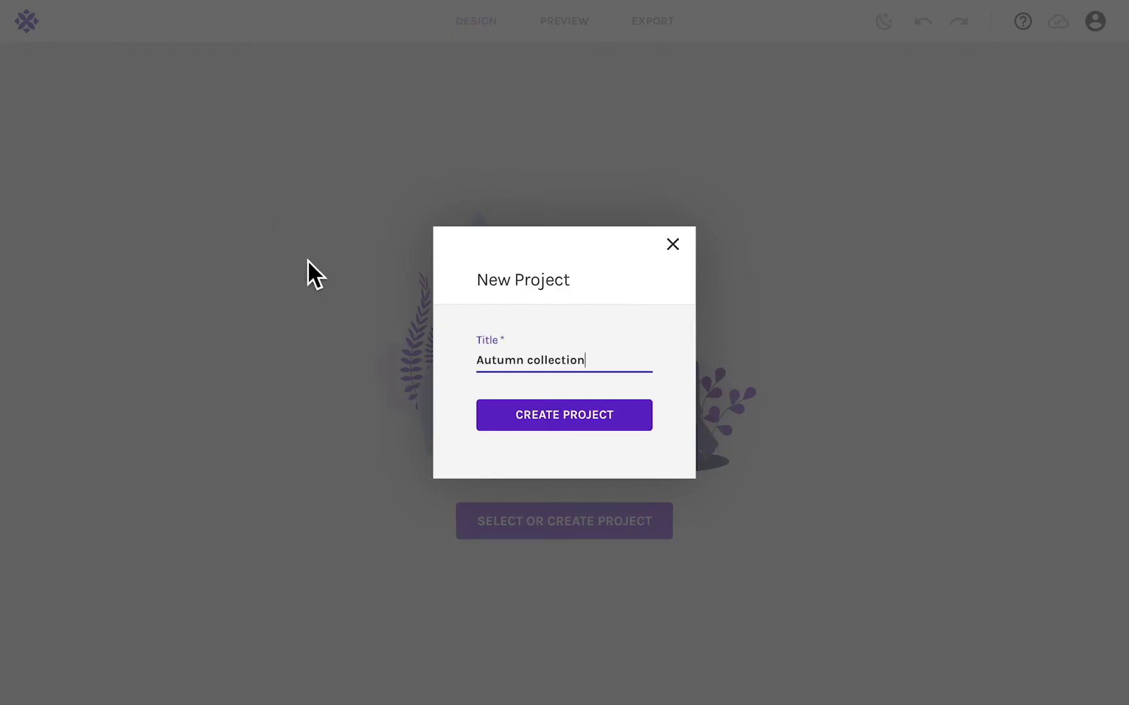
key(Return)
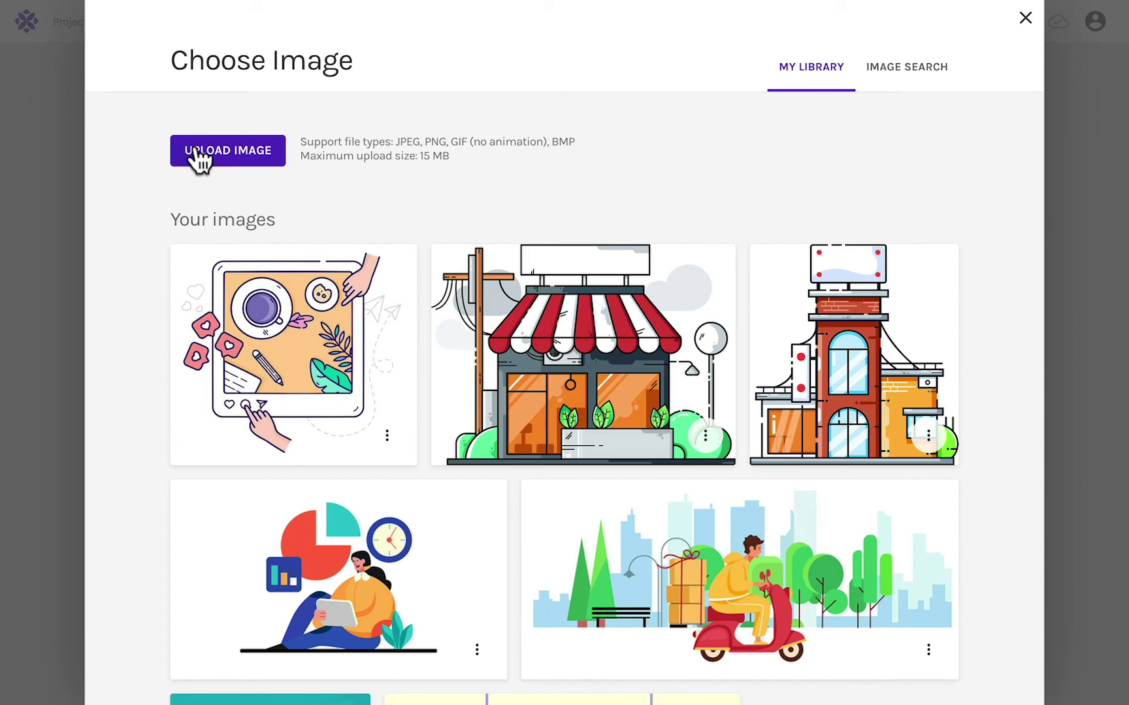
Step: Browse Image Search, then load the tablet-and-coffee-cup illustration from My Library
click(915, 81)
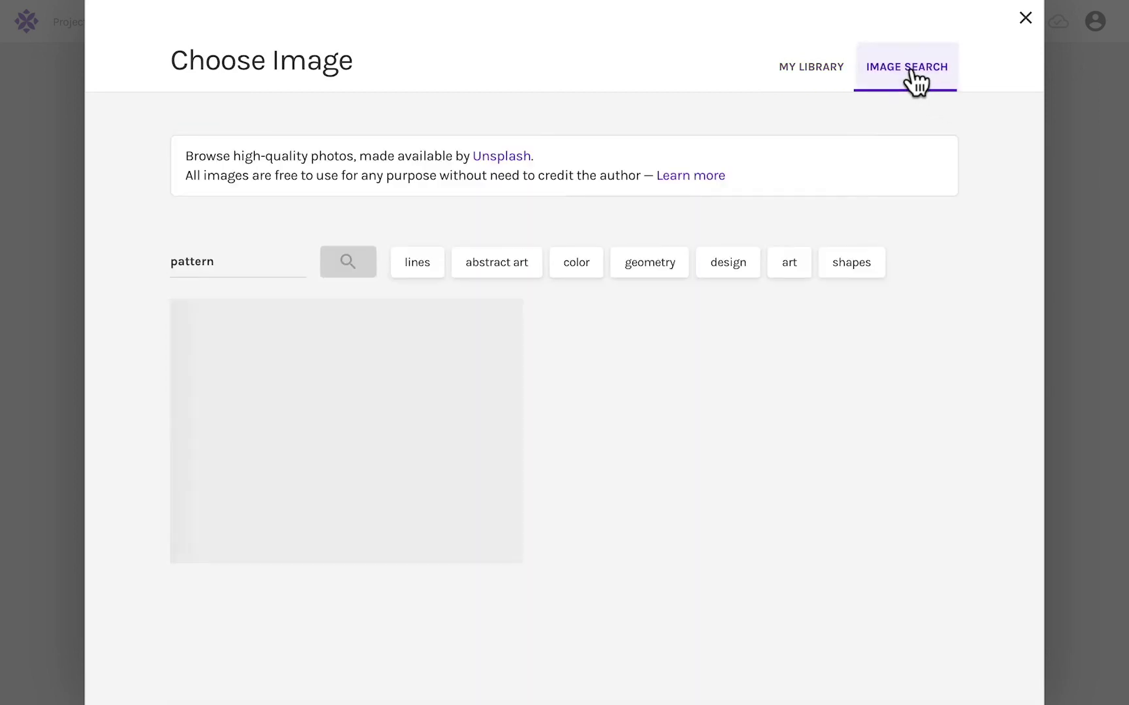
scroll(496, 481, down, 2)
scroll(496, 497, down, 1)
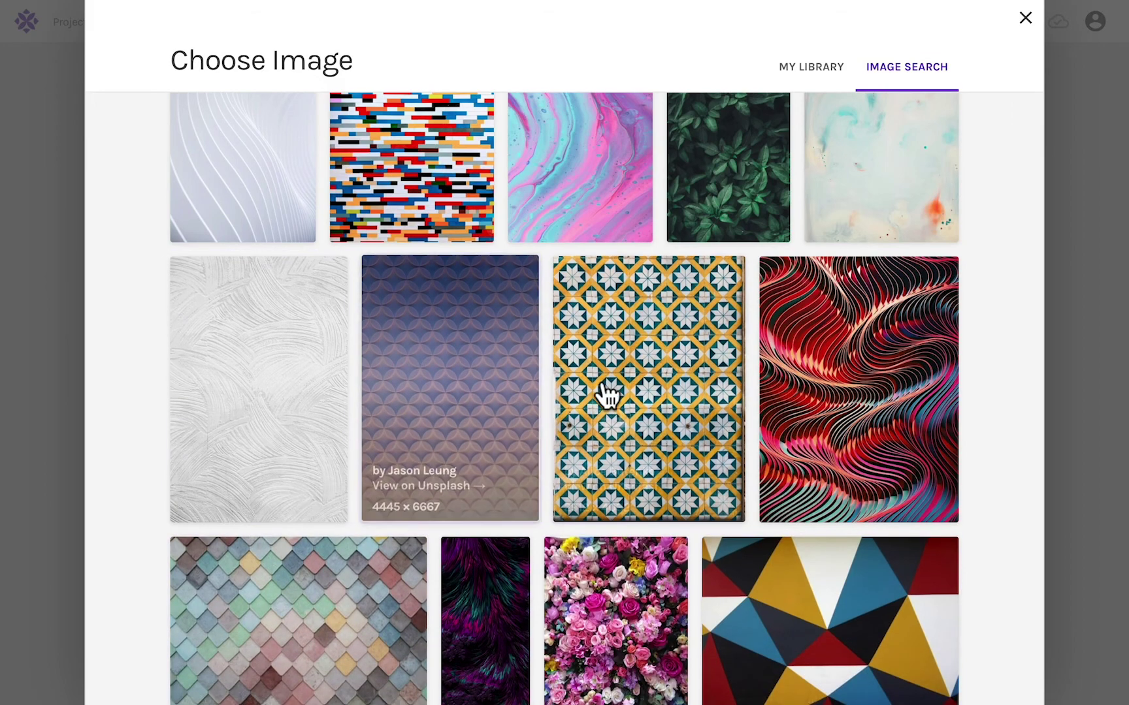
scroll(655, 384, up, 2)
scroll(691, 178, up, 1)
click(808, 76)
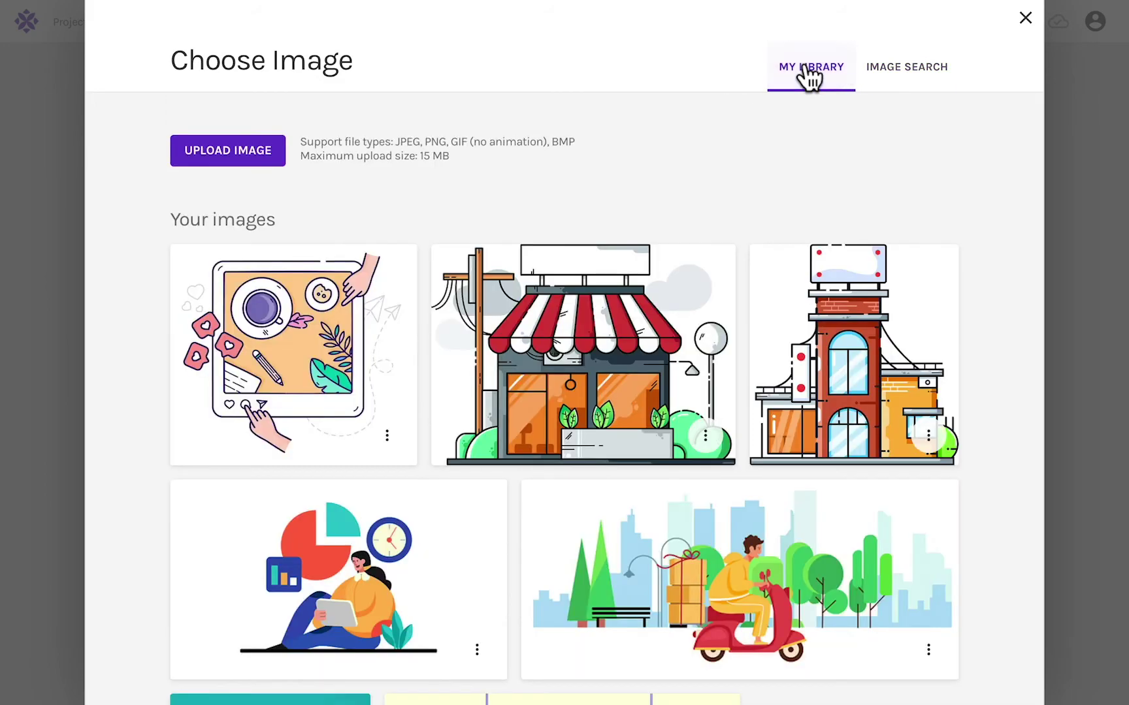
click(290, 351)
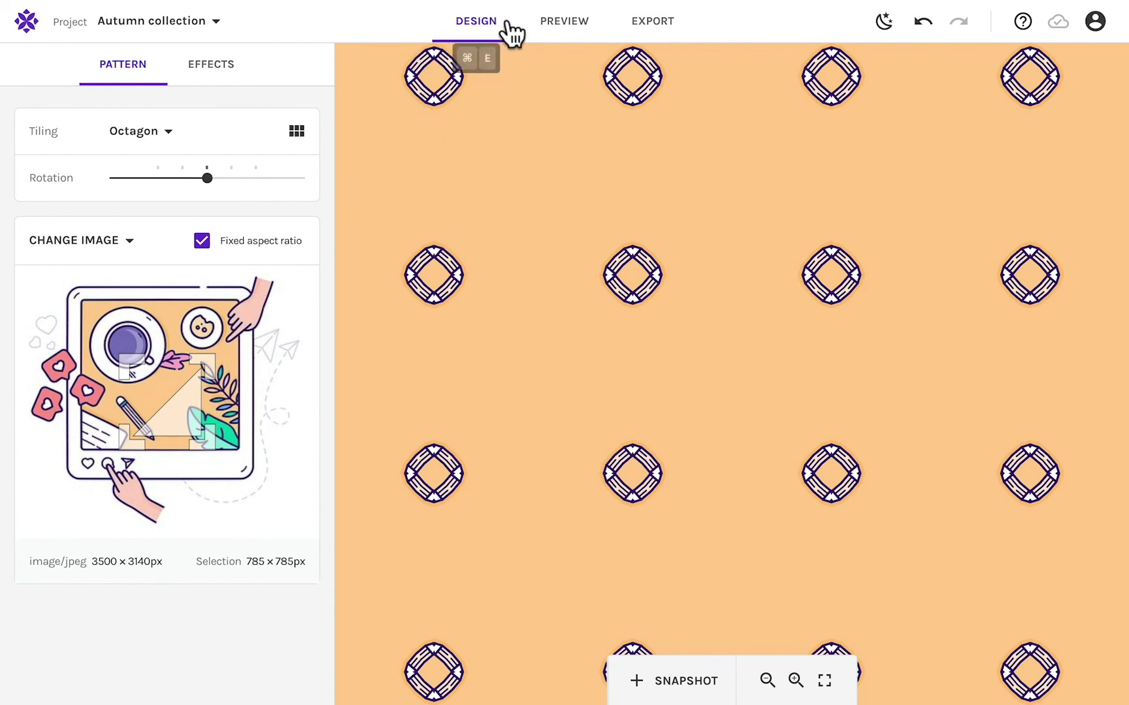
click(563, 33)
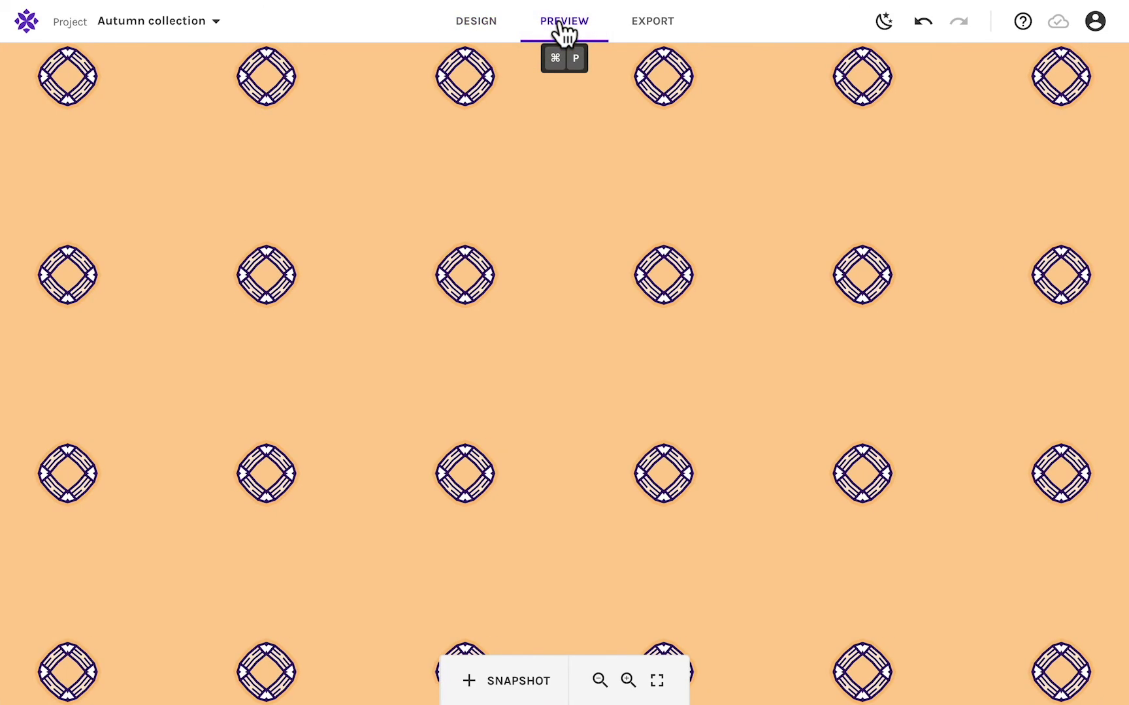
click(658, 33)
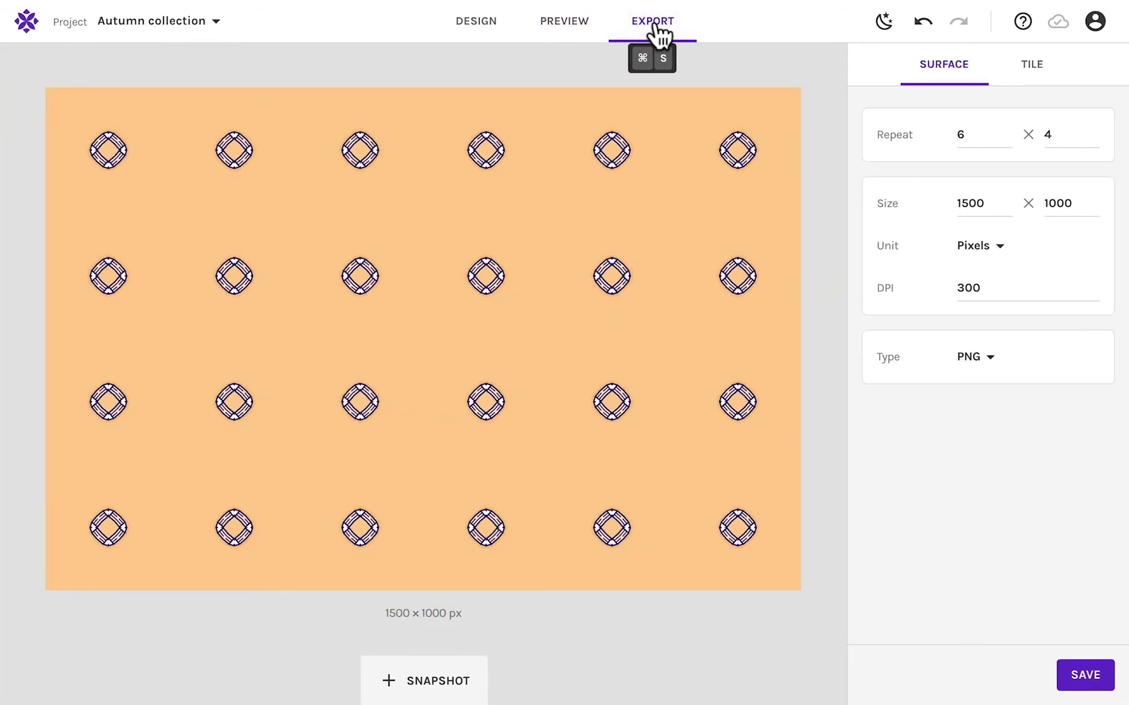
click(467, 34)
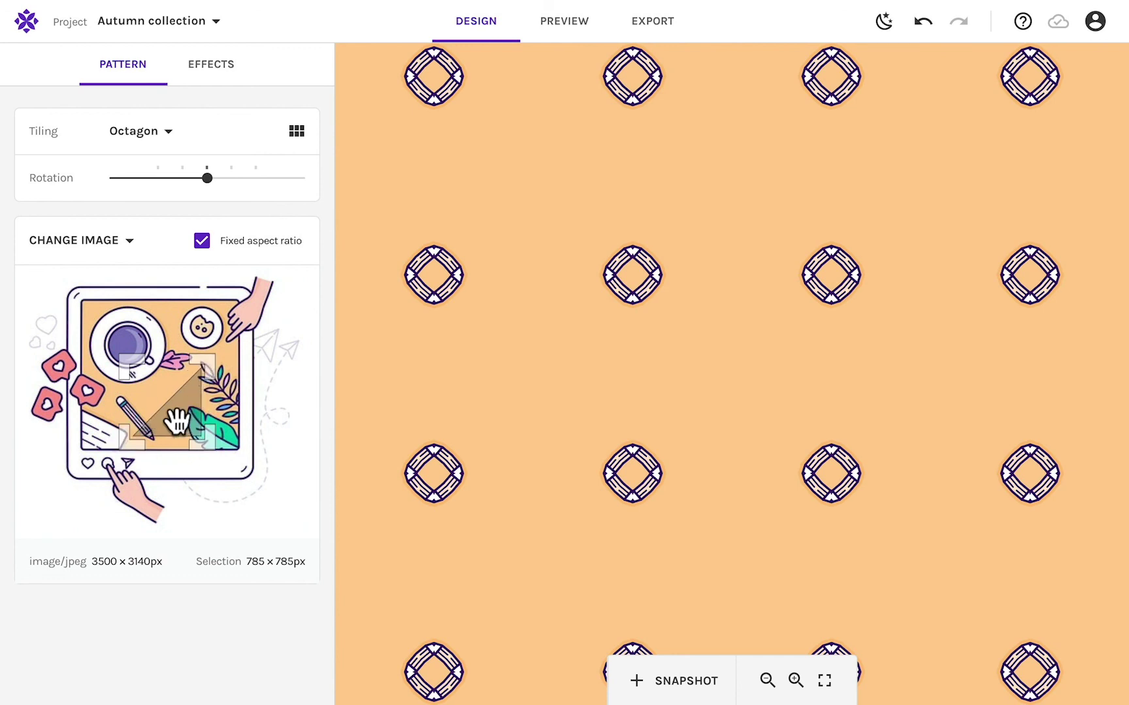
Step: Move the sampled region, shrink it to 545×545 px and nudge it right
drag(176, 422, 214, 405)
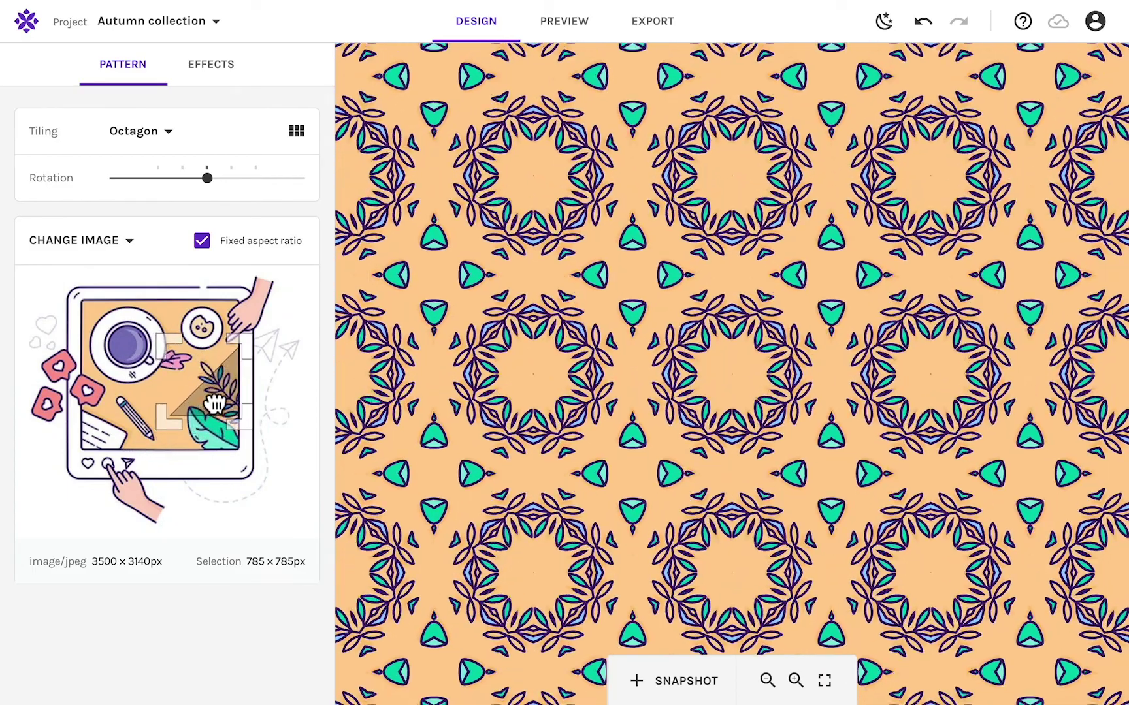
mouse_move(236, 334)
mouse_down()
mouse_move(223, 364)
mouse_move(166, 357)
mouse_up()
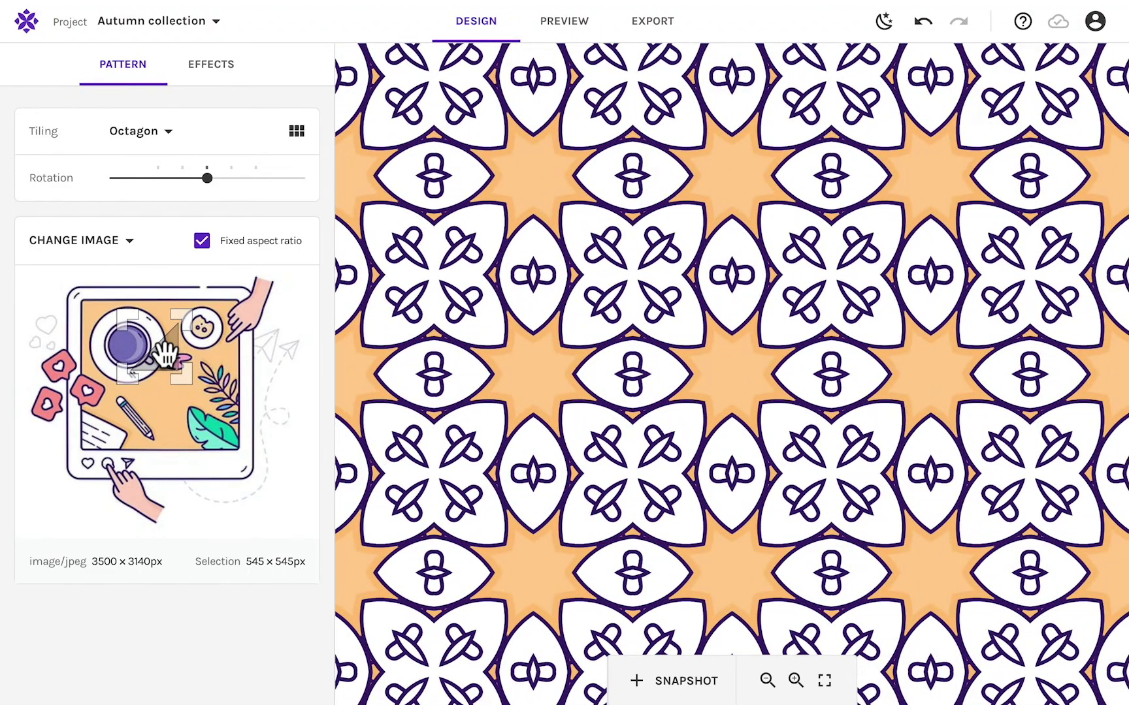
mouse_move(698, 397)
mouse_down()
mouse_move(723, 395)
mouse_move(719, 415)
mouse_up()
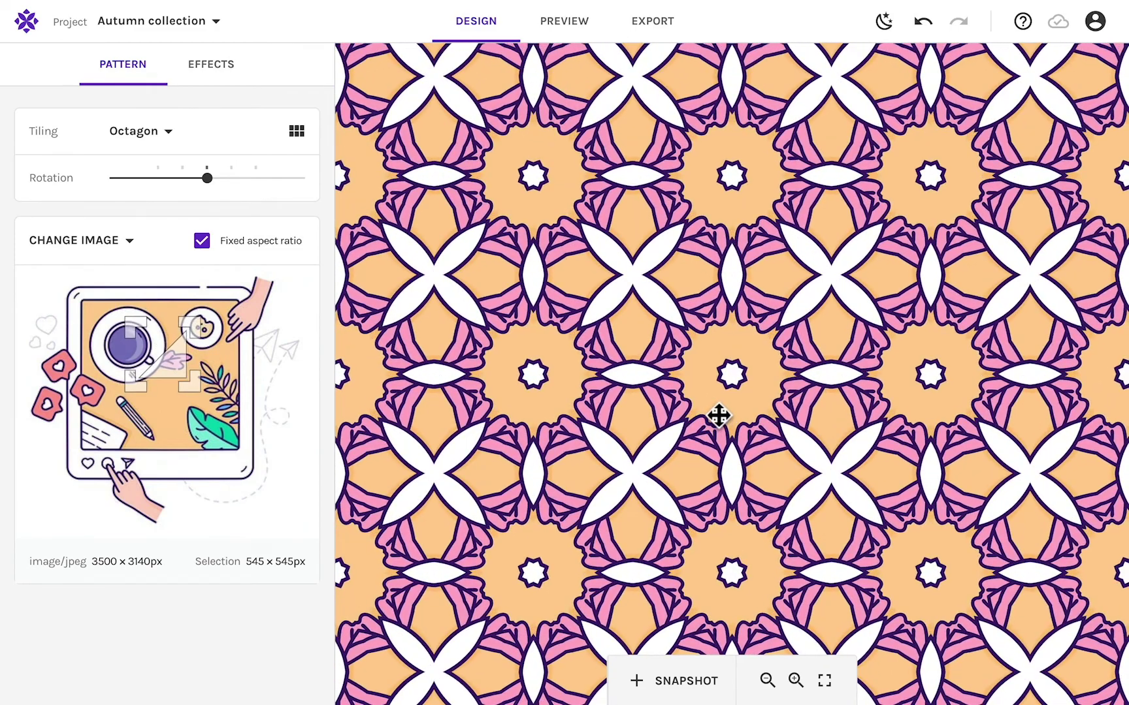
Step: Pick Cairo from the tiling gallery and lower its angle
click(159, 142)
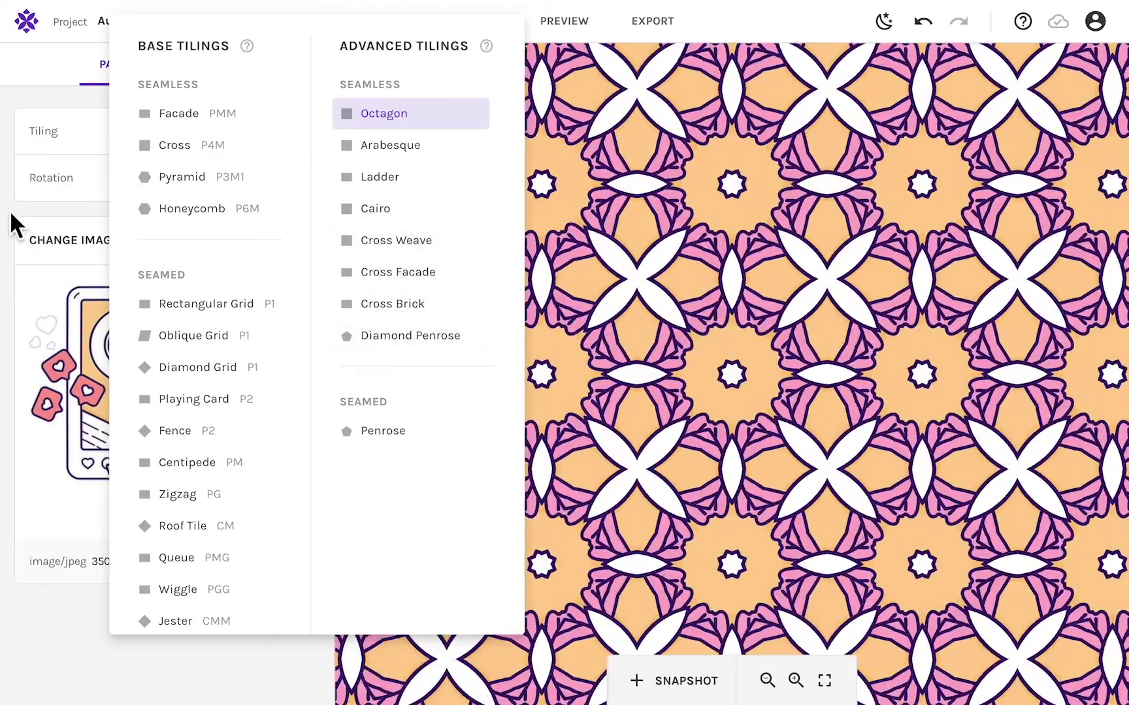
click(12, 215)
click(296, 133)
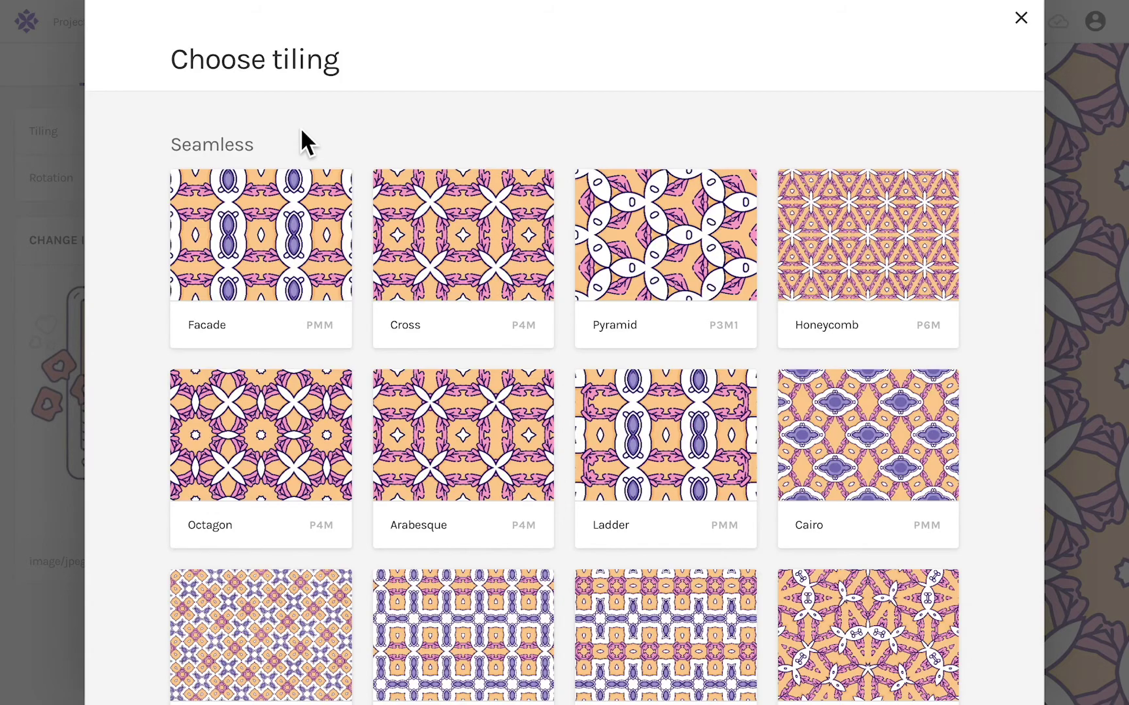
scroll(299, 129, down, 2)
scroll(301, 130, down, 3)
scroll(300, 129, down, 2)
scroll(300, 129, down, 2)
scroll(300, 141, down, 1)
scroll(301, 141, up, 4)
scroll(300, 141, up, 4)
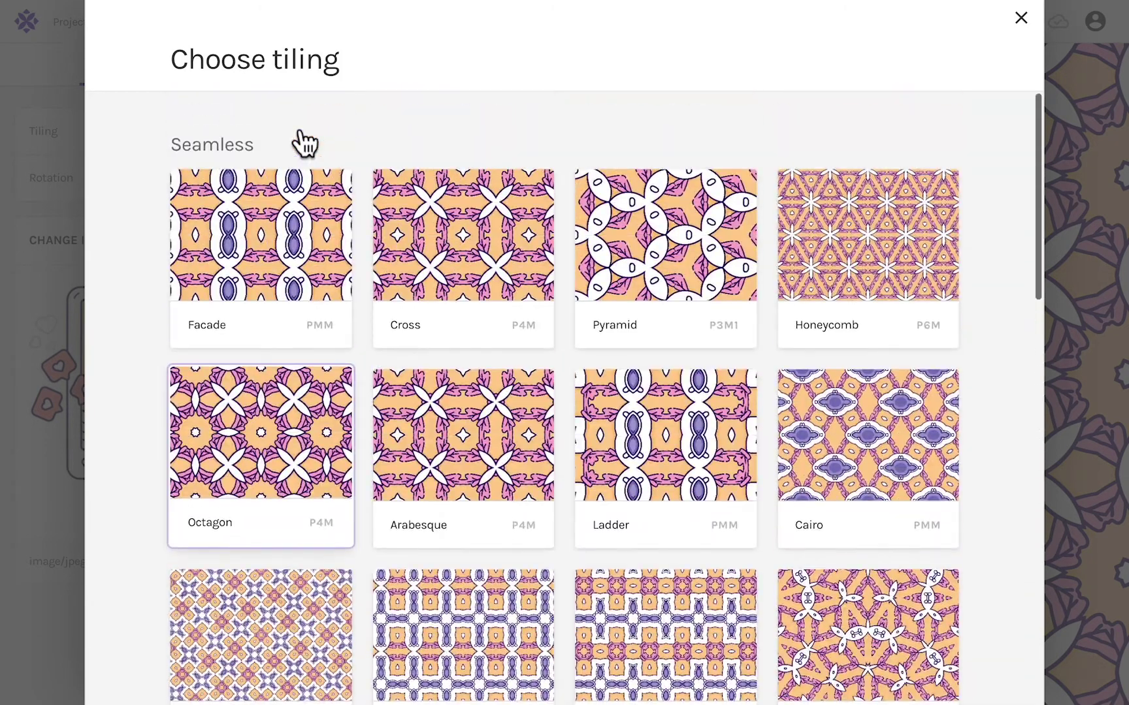
mouse_move(240, 214)
mouse_down()
mouse_move(174, 214)
mouse_move(239, 214)
mouse_up()
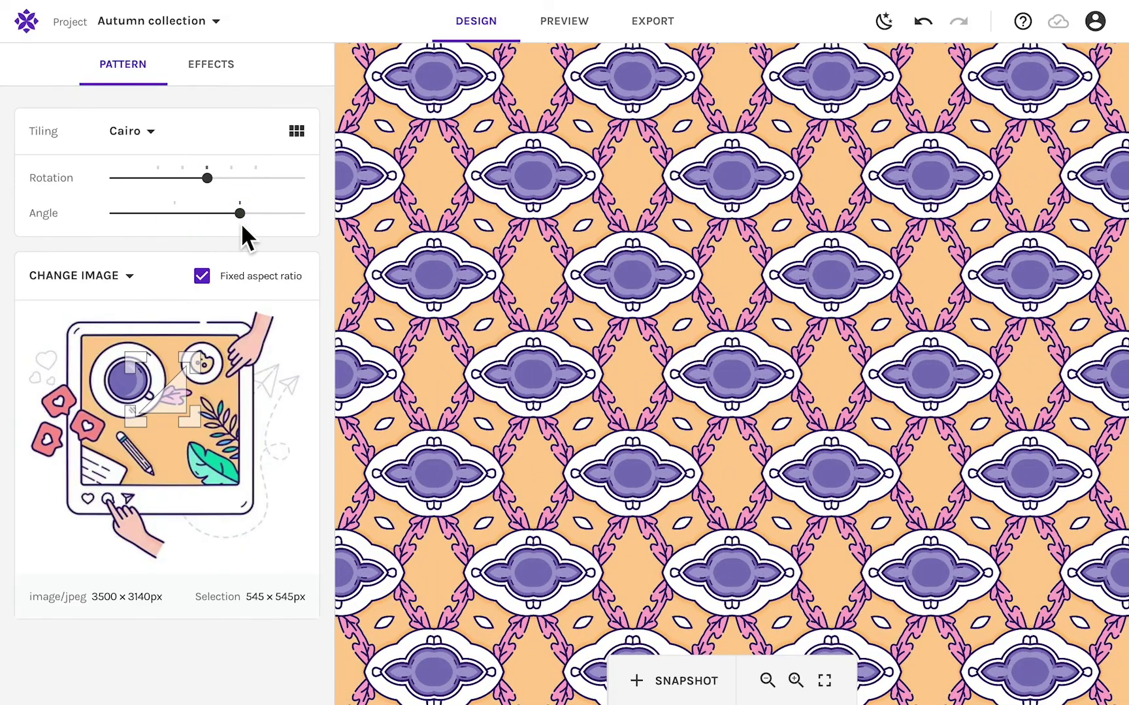
Step: Try Color Adjustments brightness and Duotone colour pairs, then turn both effects off
click(210, 67)
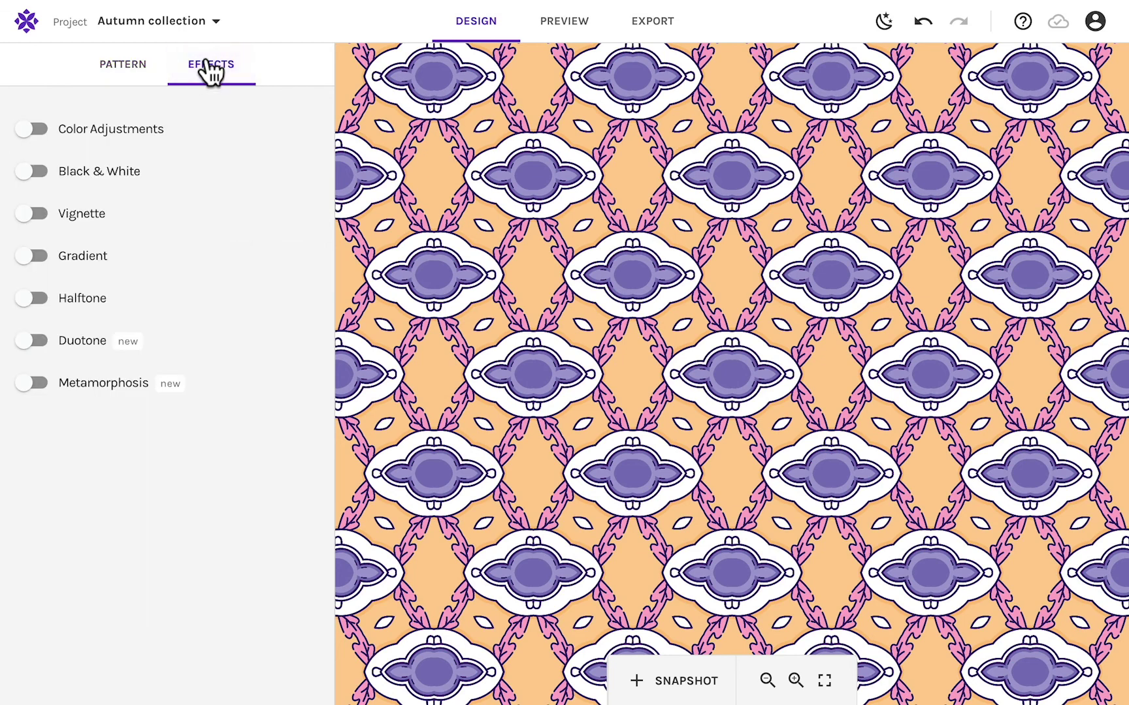
click(27, 130)
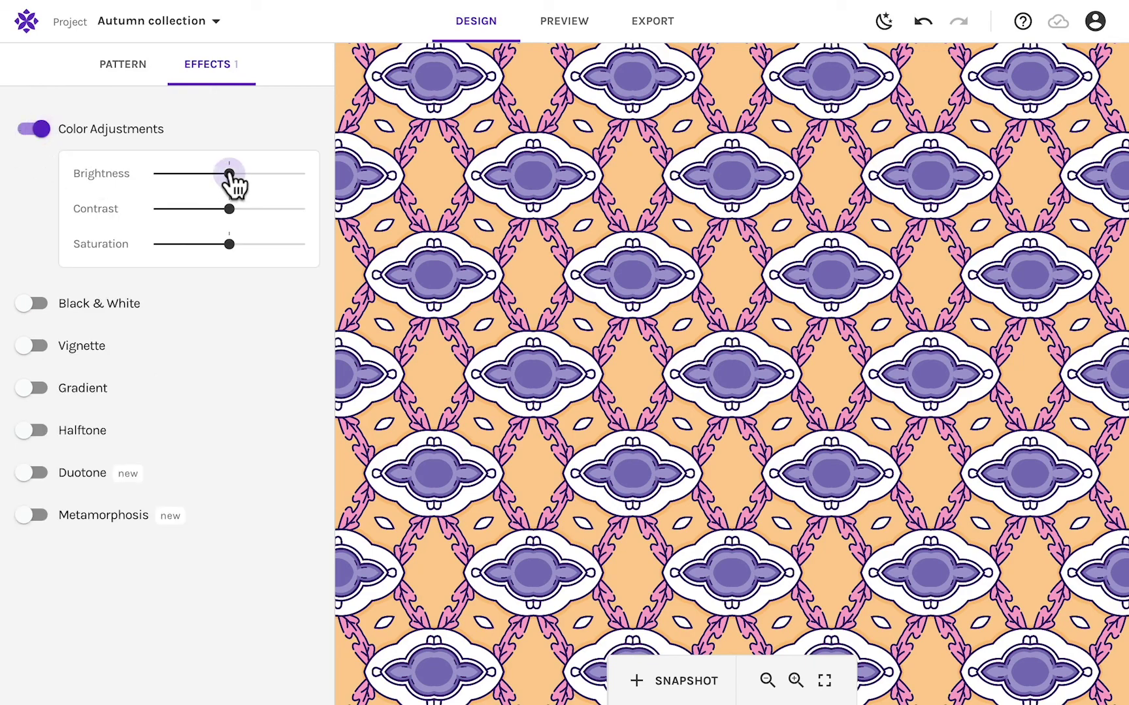
mouse_move(231, 173)
mouse_down()
mouse_move(196, 175)
mouse_move(232, 174)
mouse_up()
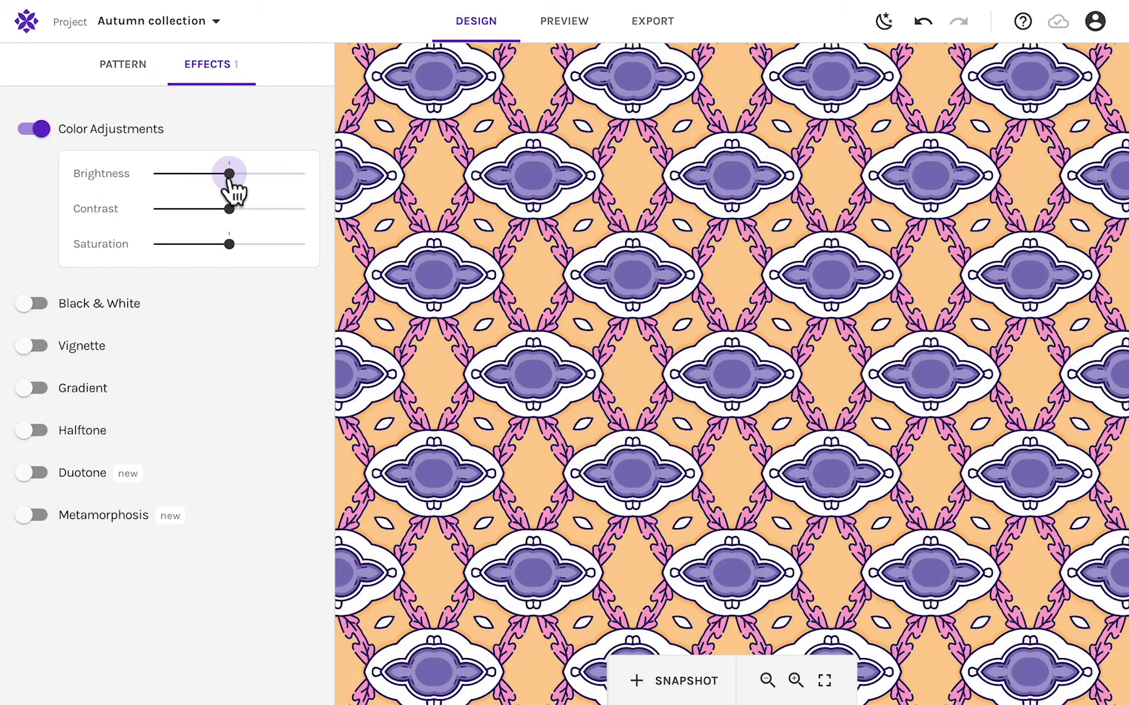
click(30, 130)
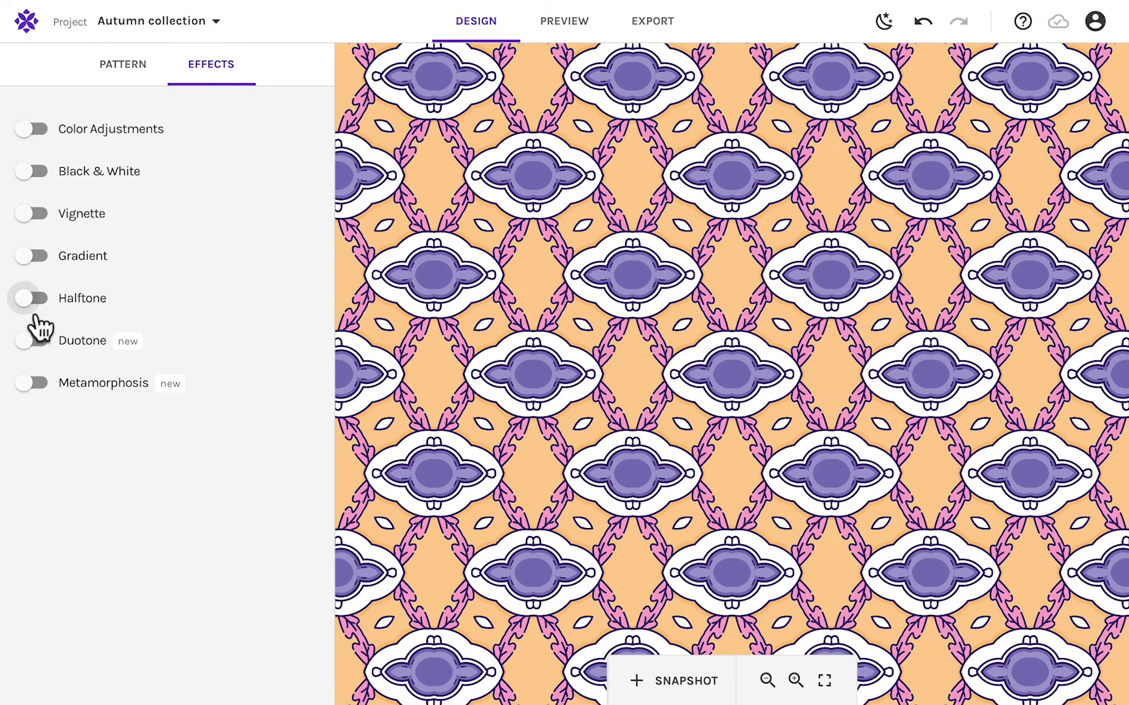
click(31, 341)
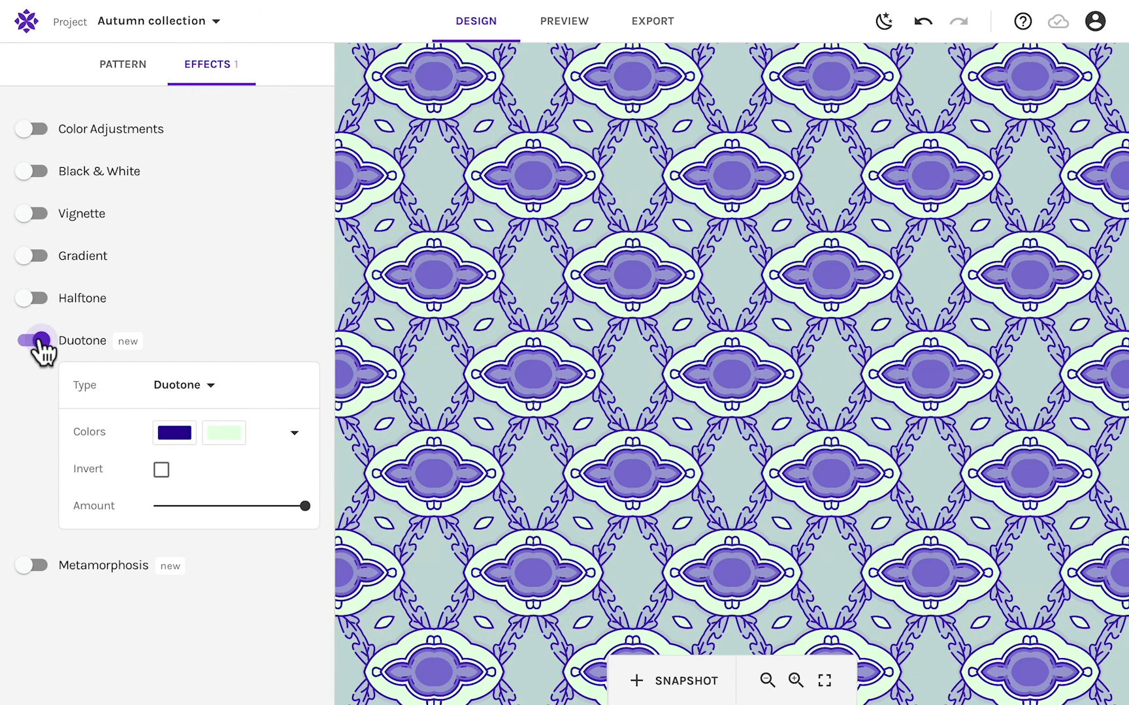
click(291, 434)
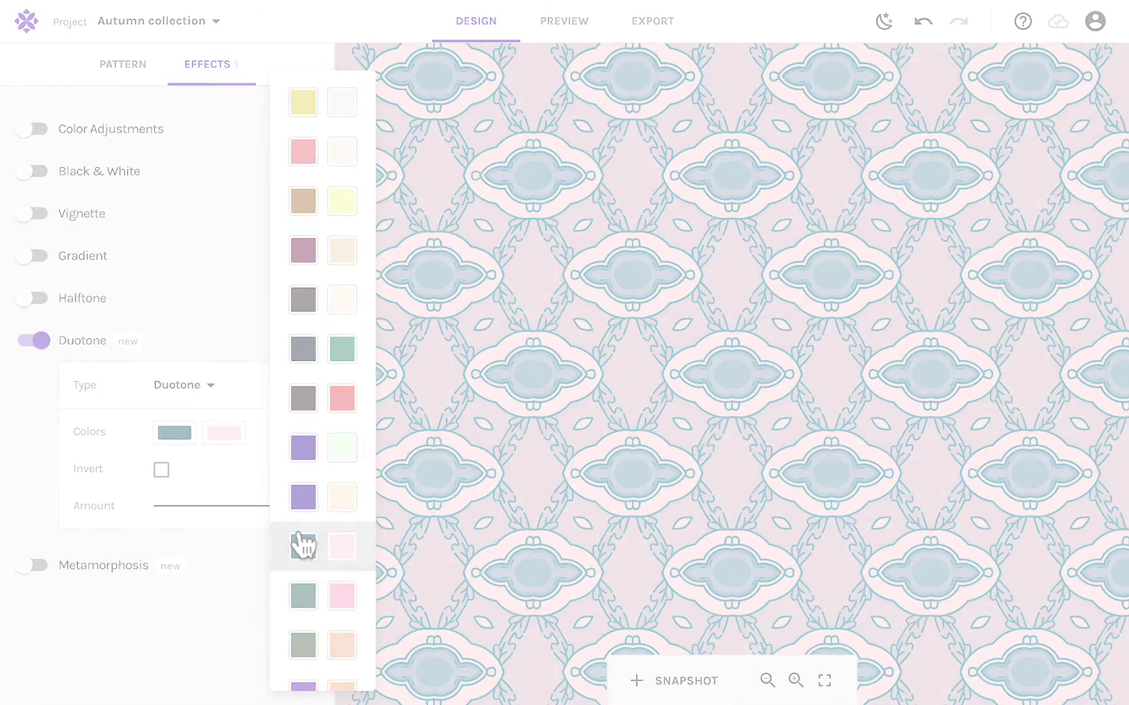
click(32, 341)
Step: Enable Metamorphosis, switch it to Circular with a stronger amount, and zoom out
click(34, 383)
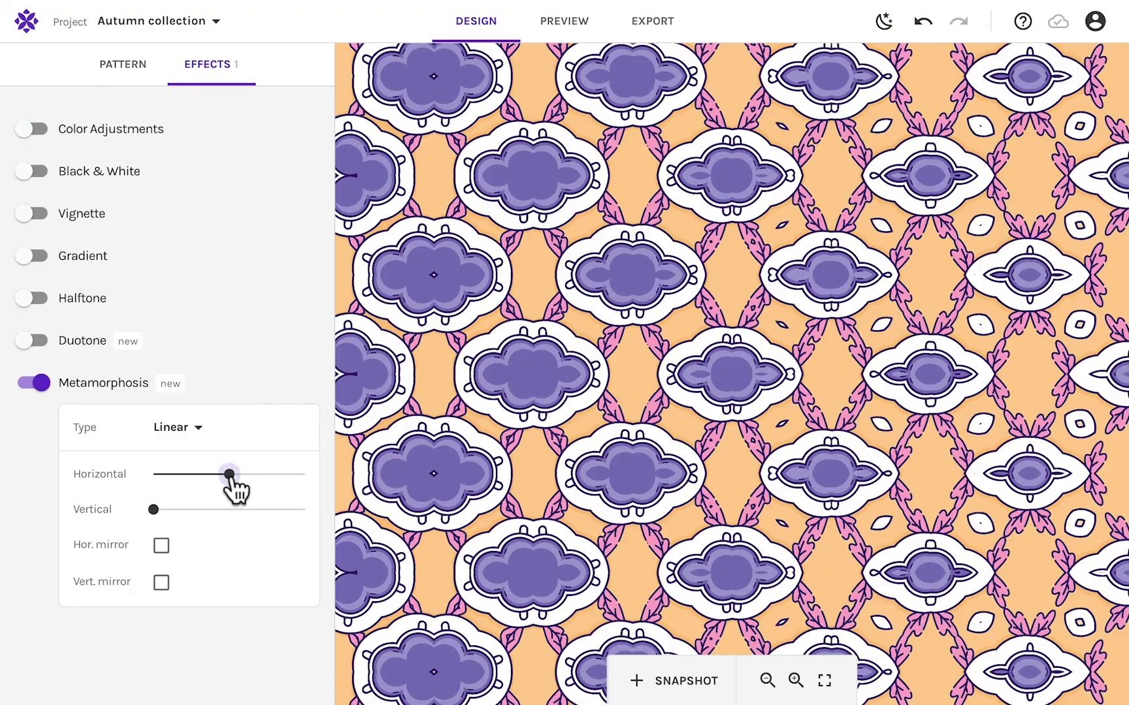
drag(229, 475, 166, 494)
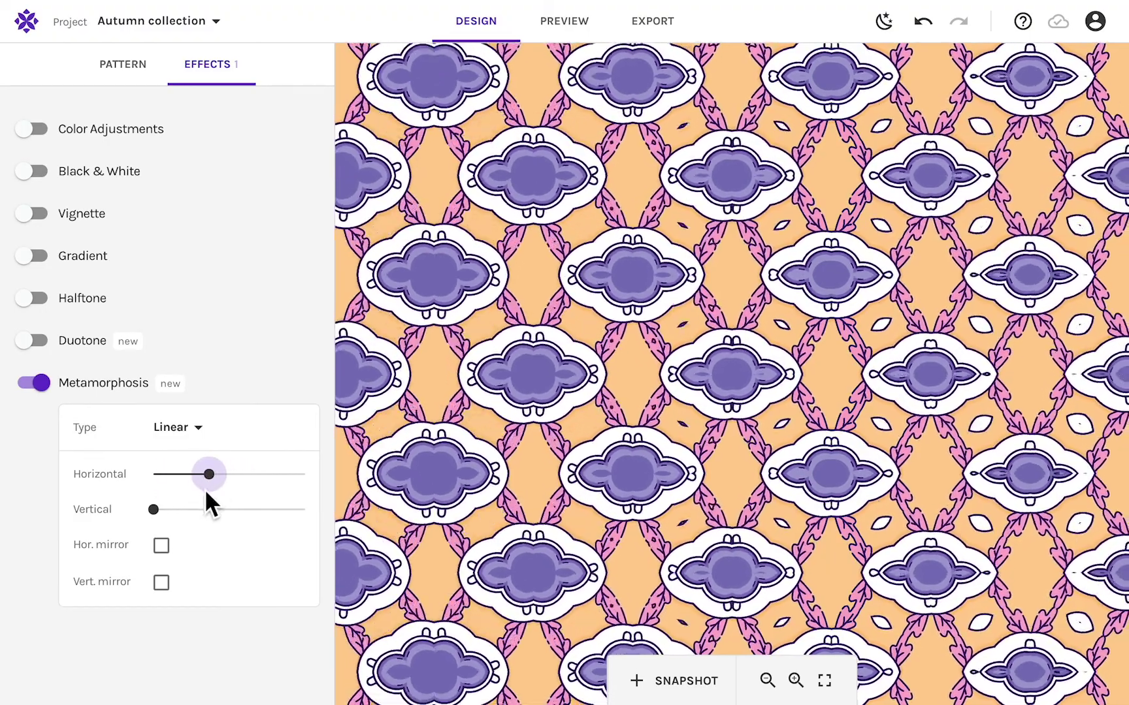
drag(166, 495, 203, 491)
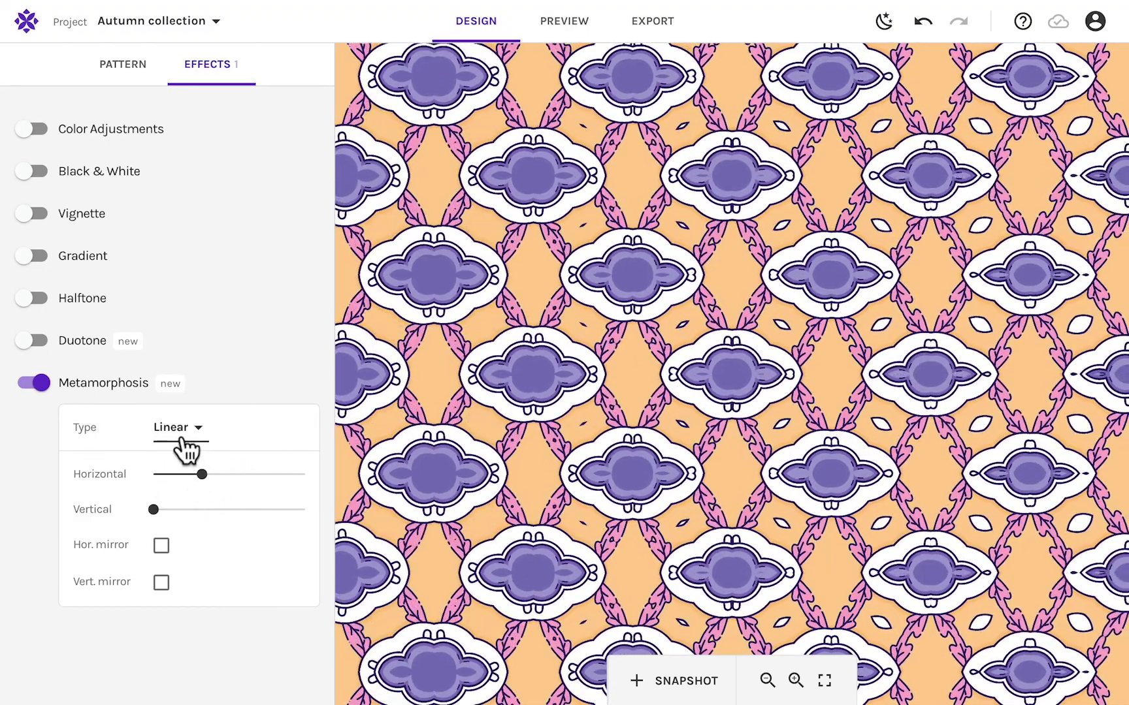
click(176, 430)
click(196, 476)
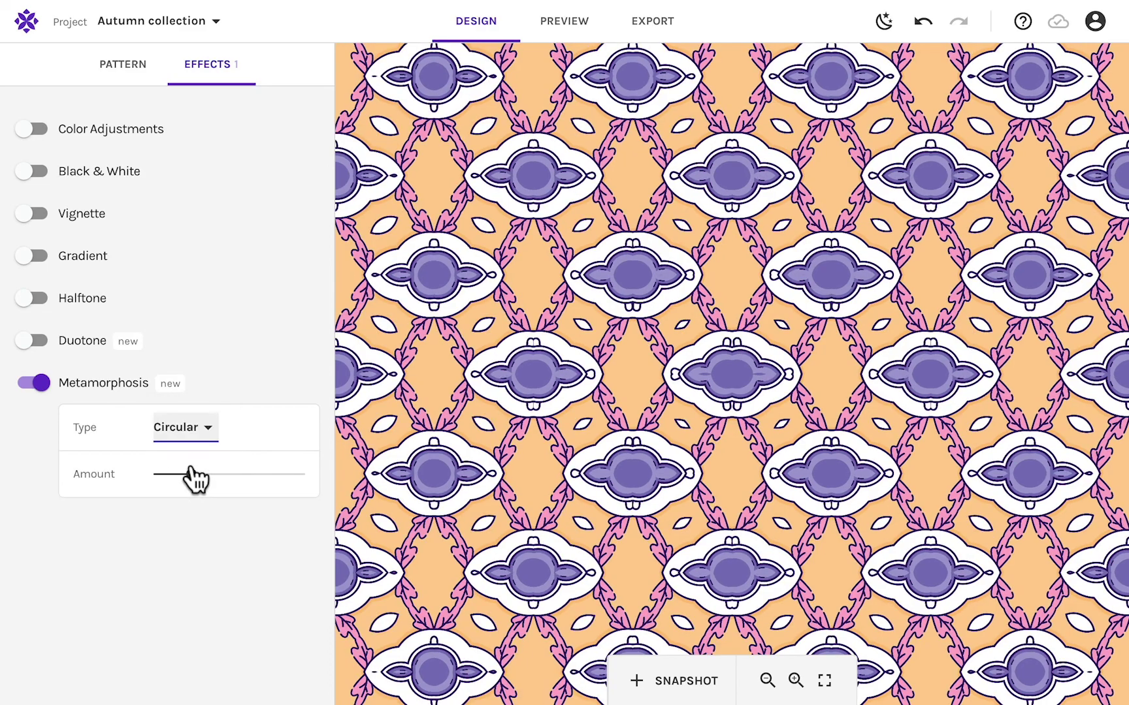
drag(194, 481, 241, 483)
click(768, 681)
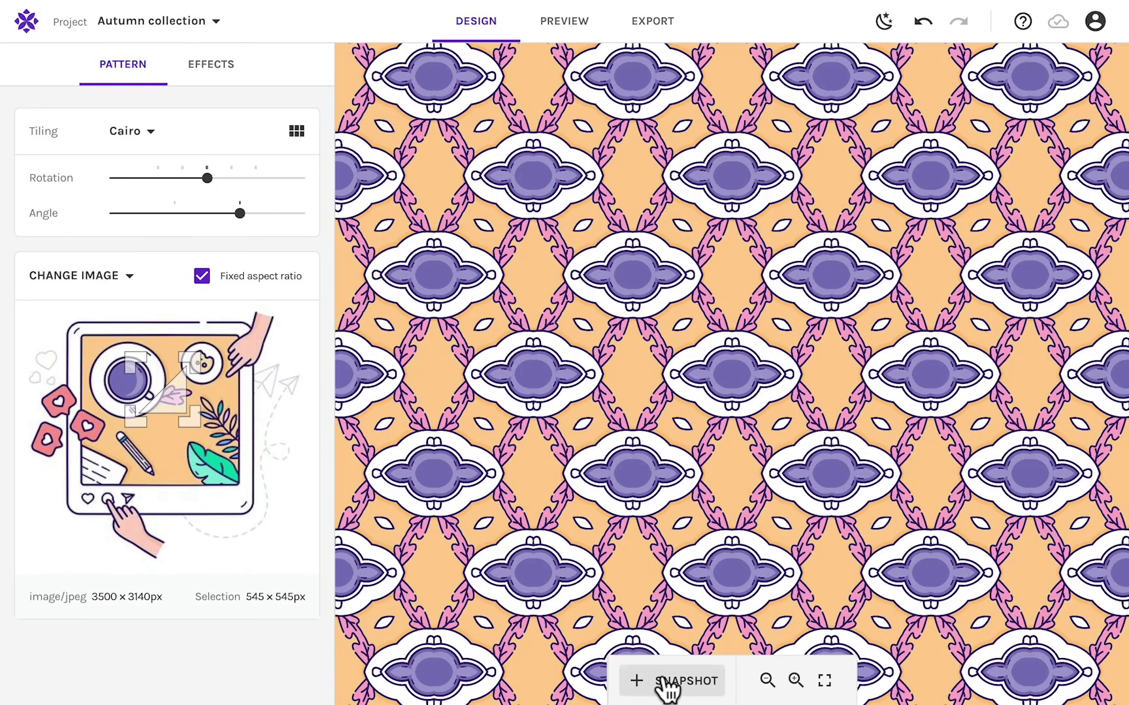
Step: Save a snapshot, then resample the illustration area and undo and redo that change
click(665, 684)
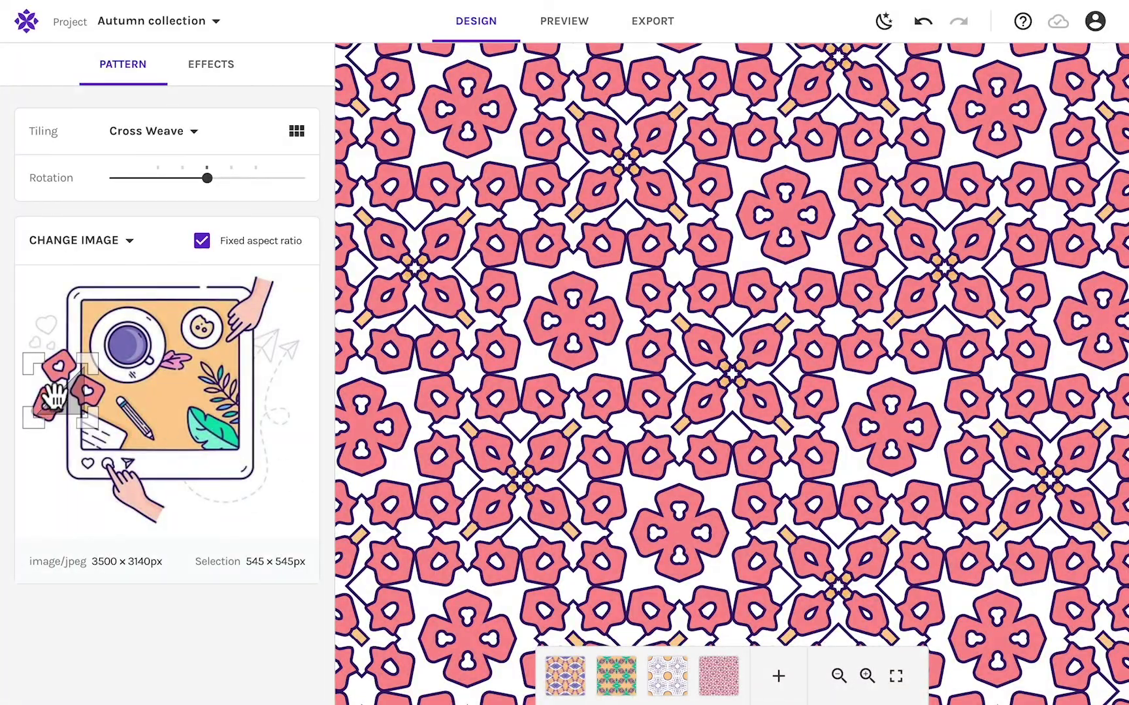
drag(55, 395, 205, 403)
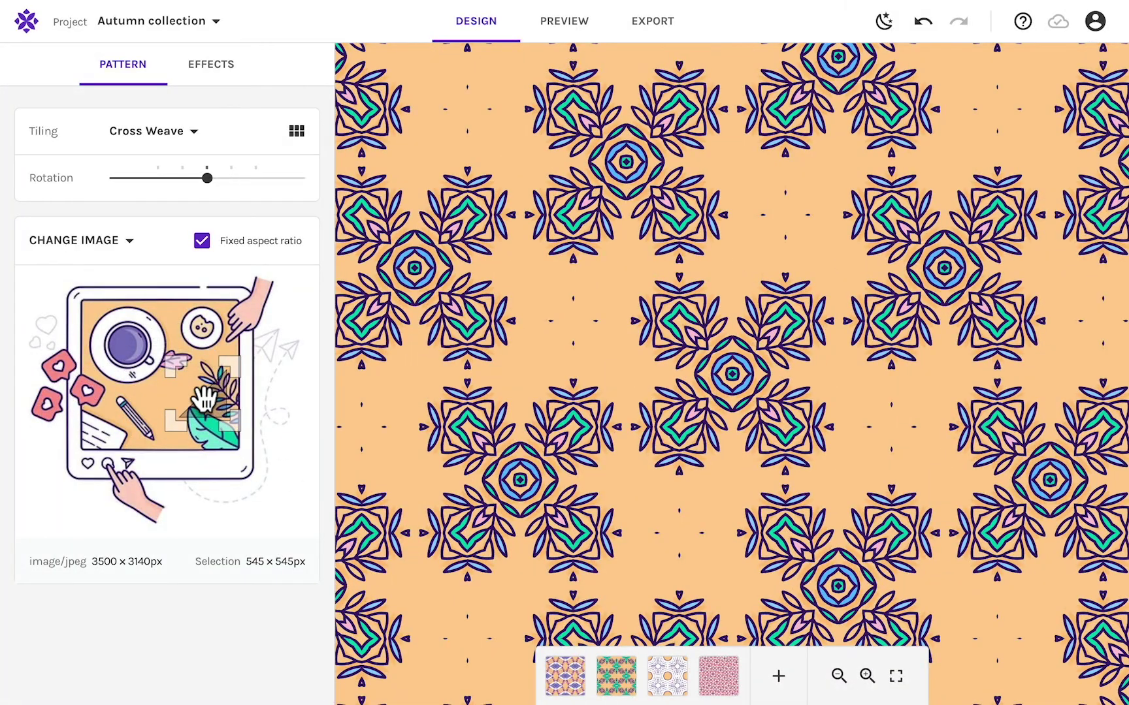
click(920, 26)
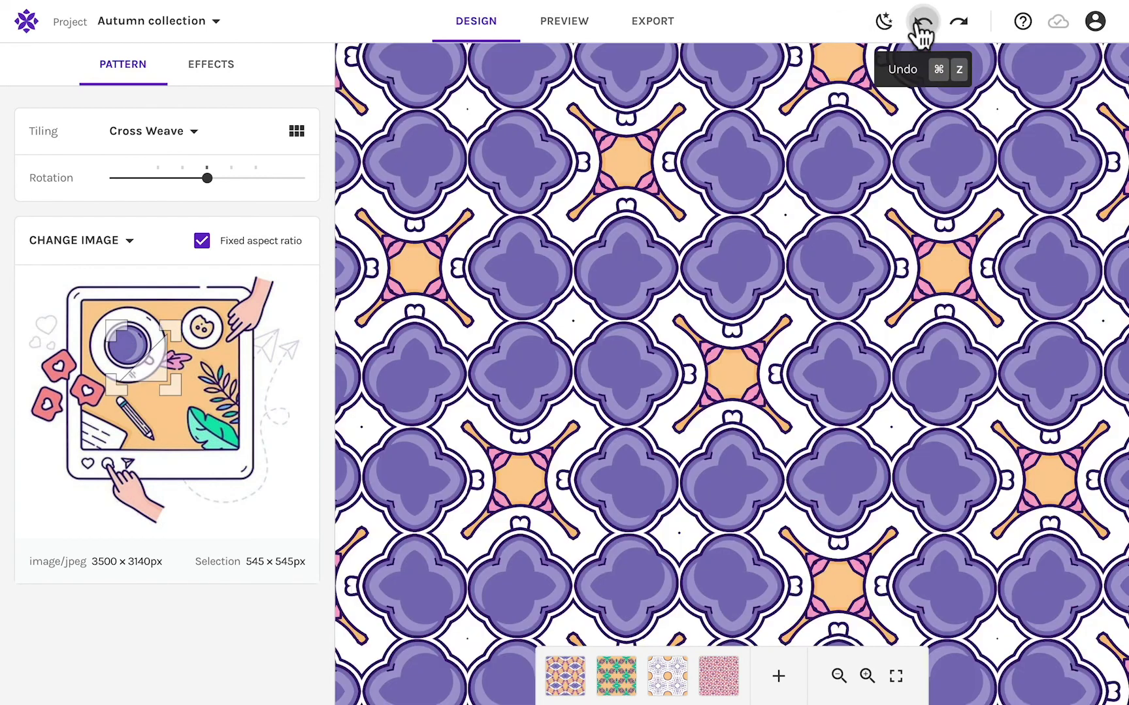
click(956, 28)
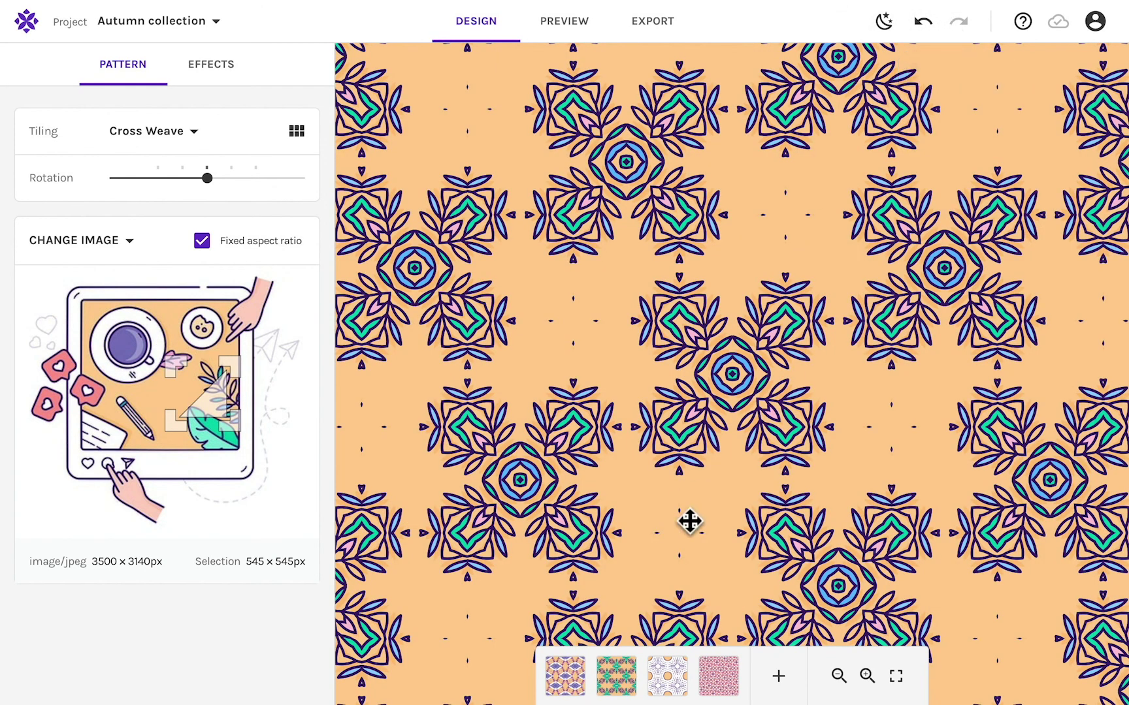
Step: Load the fourth snapshot and set the export surface repeat to 2 across
click(717, 684)
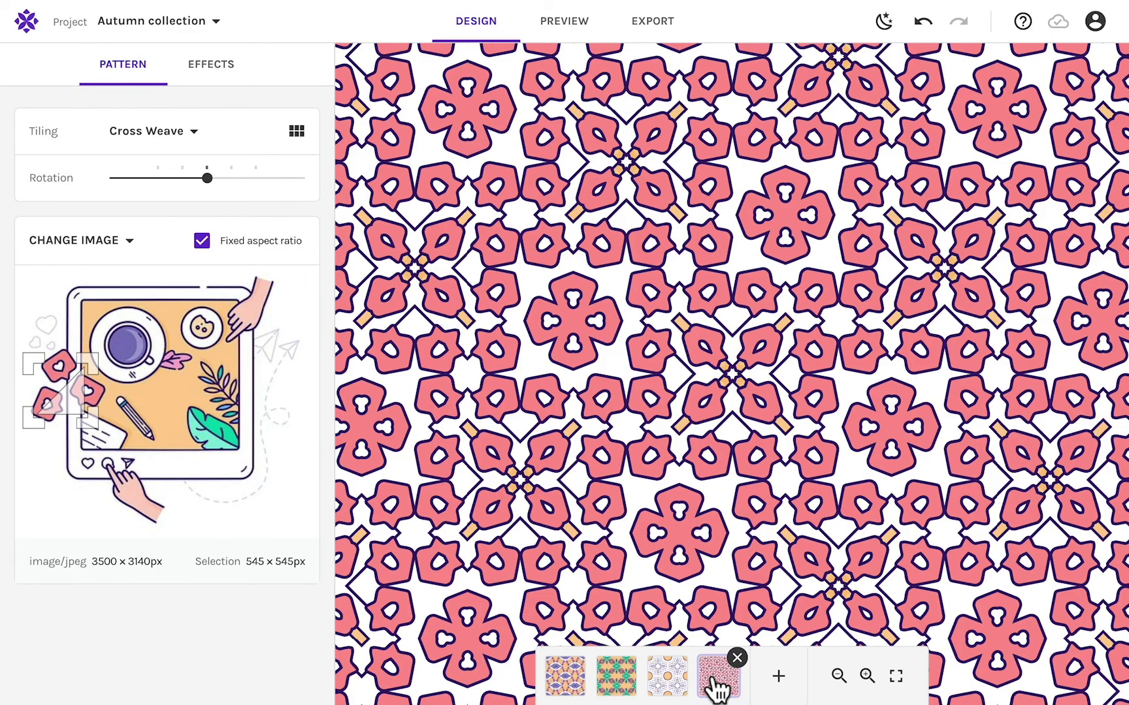
click(651, 39)
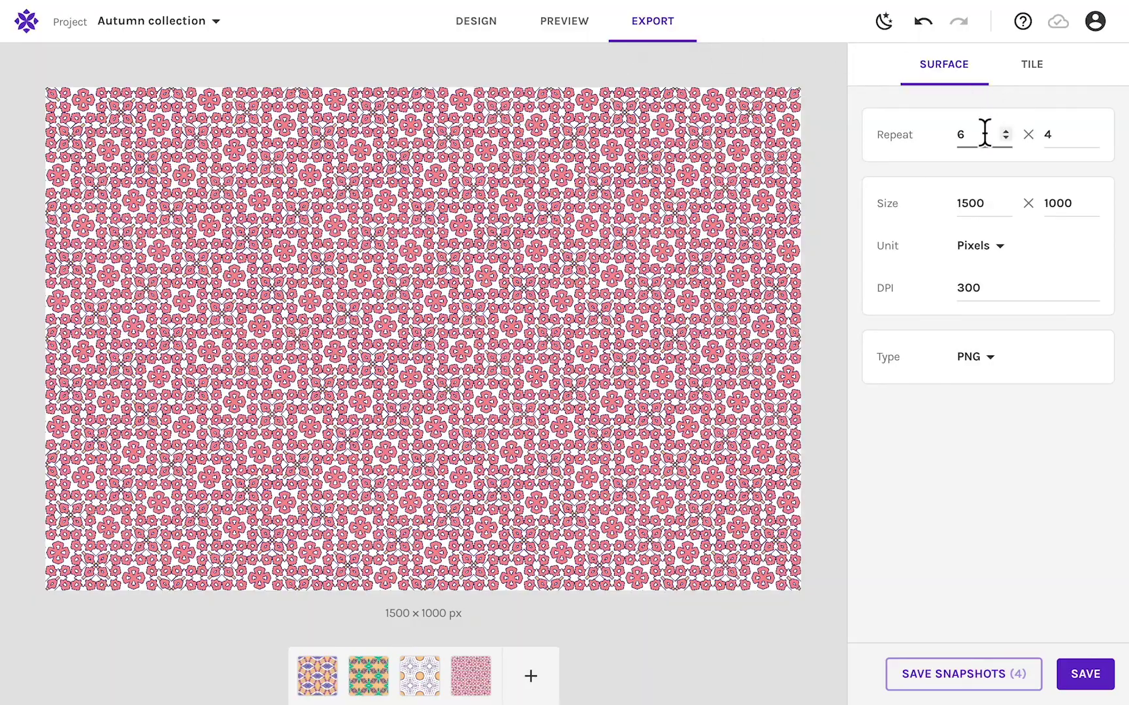
text(3)
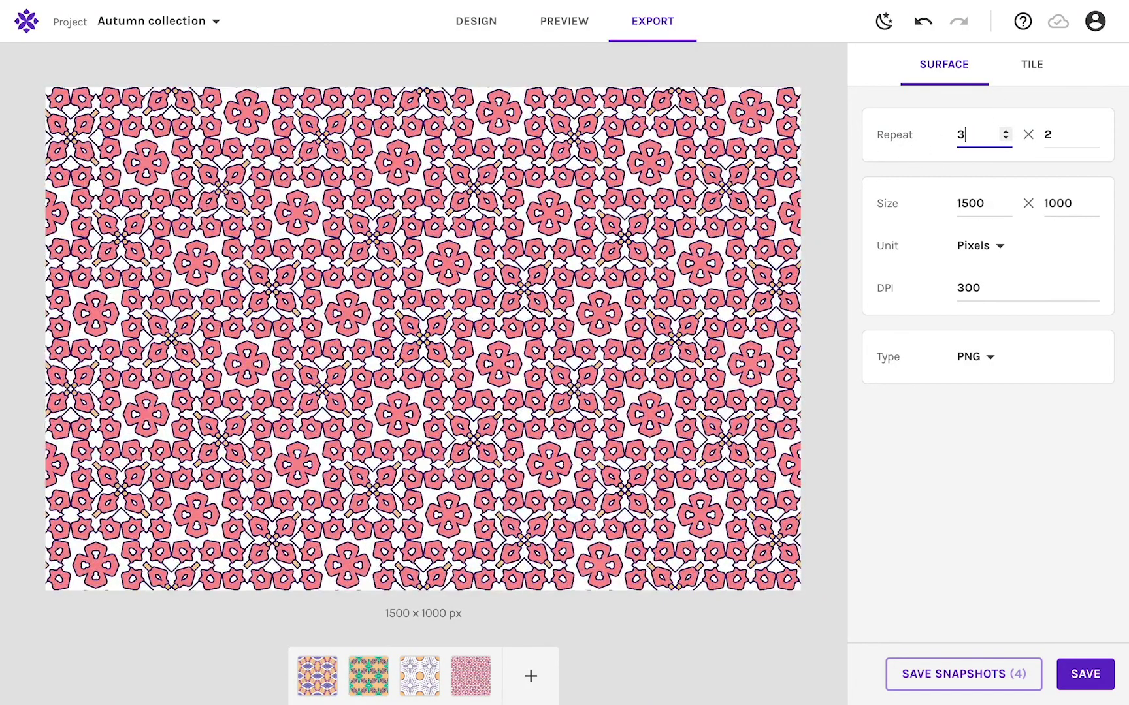
key(BackSpace)
text(2)
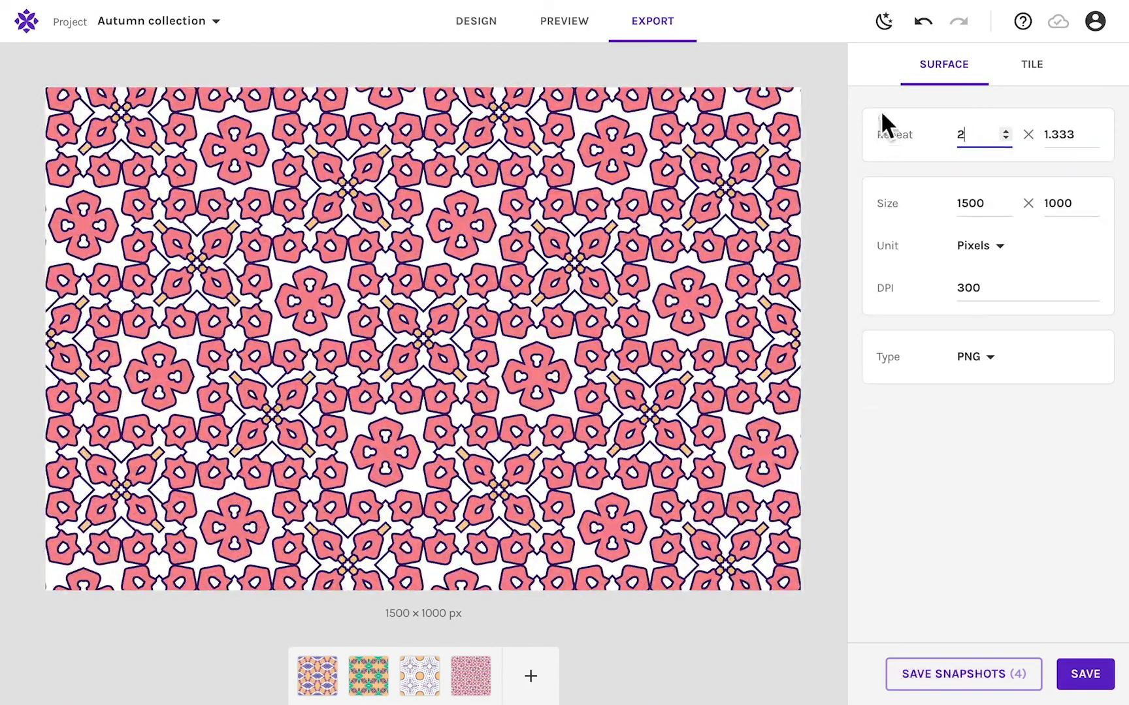
Step: Preview the third, second and first snapshot tiles in TILE export, then return to design
click(1046, 78)
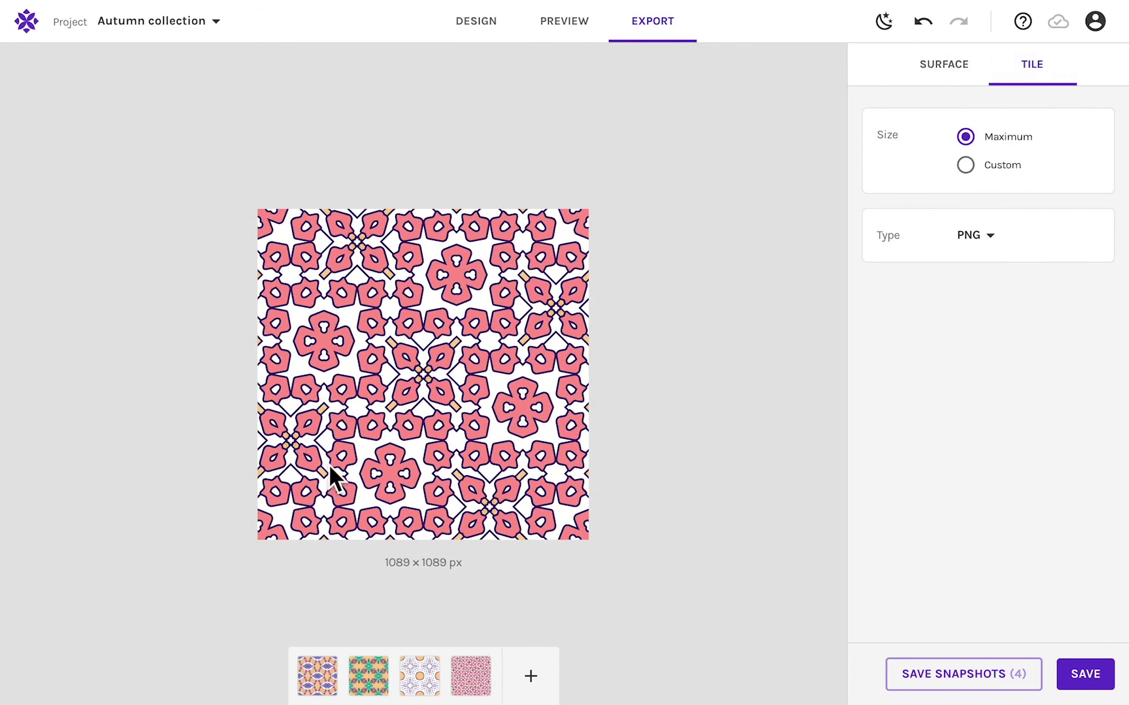
click(417, 688)
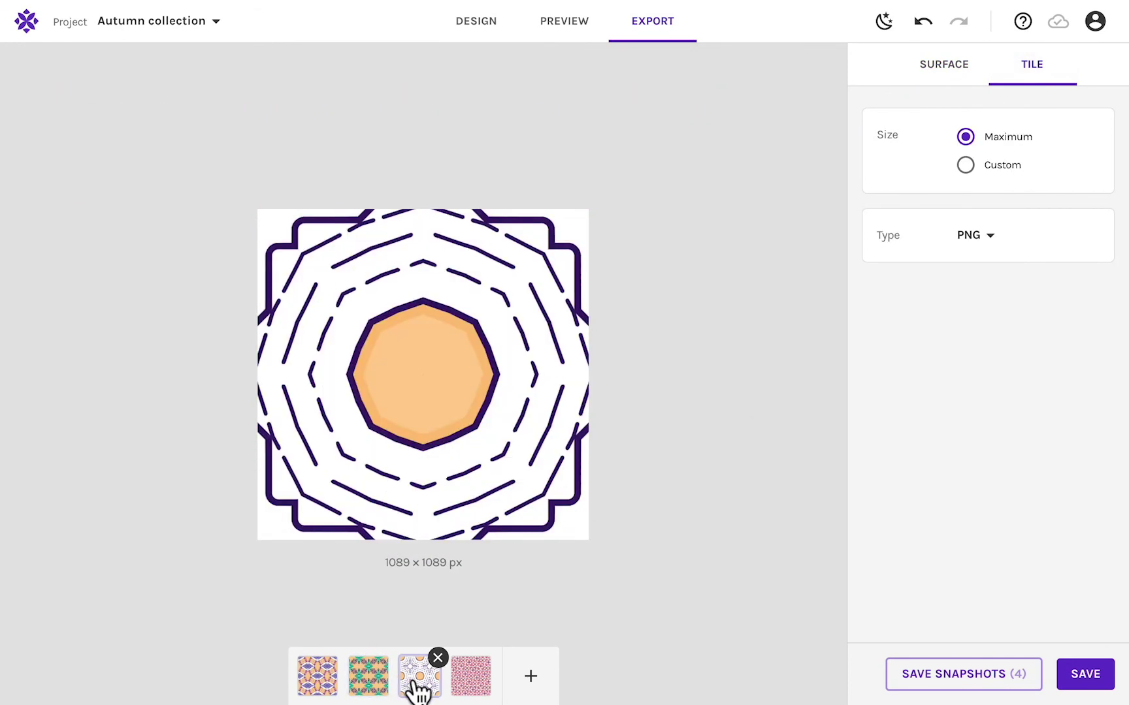
click(371, 687)
click(328, 689)
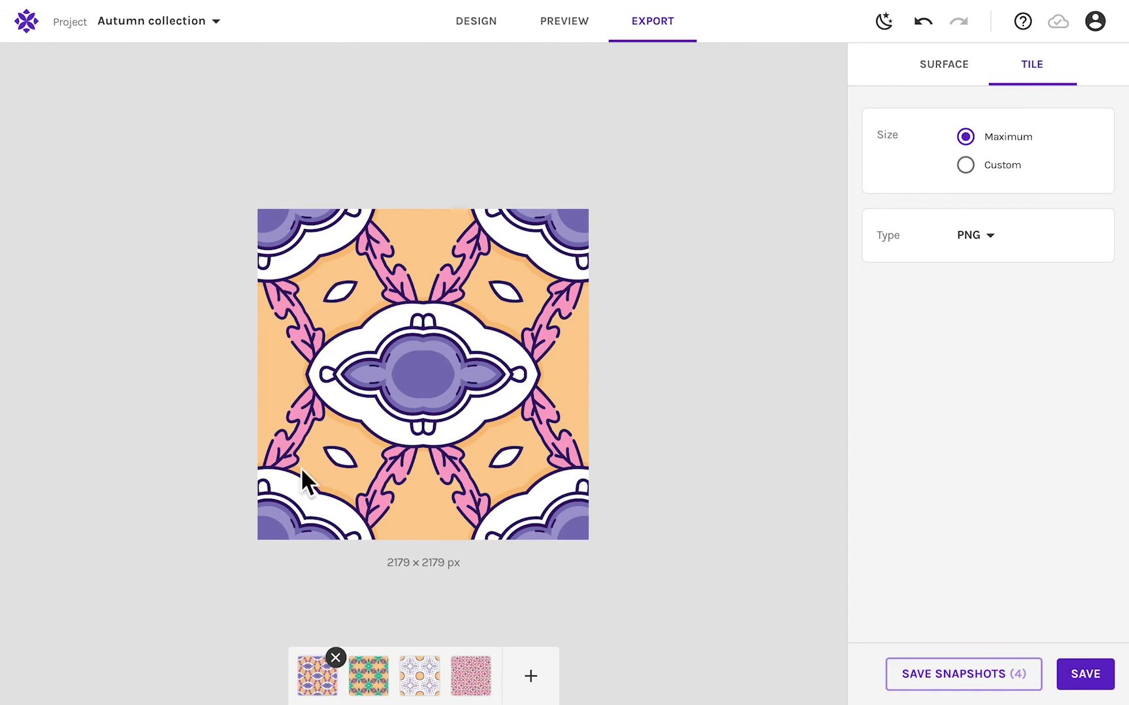
click(472, 36)
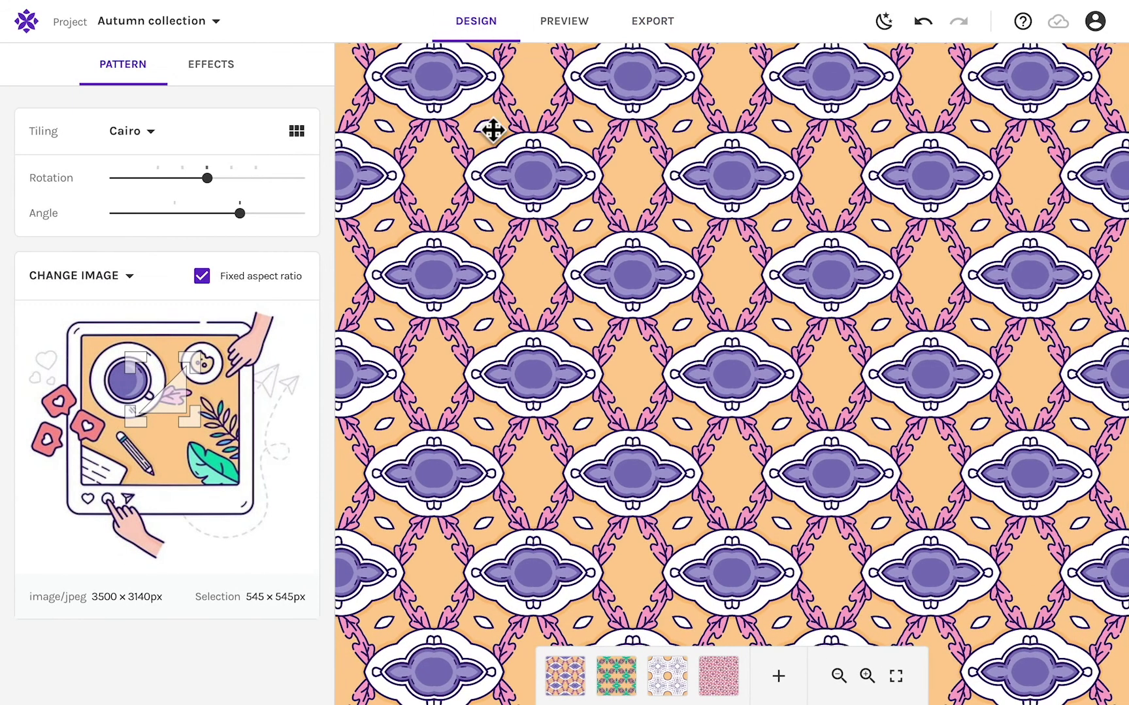